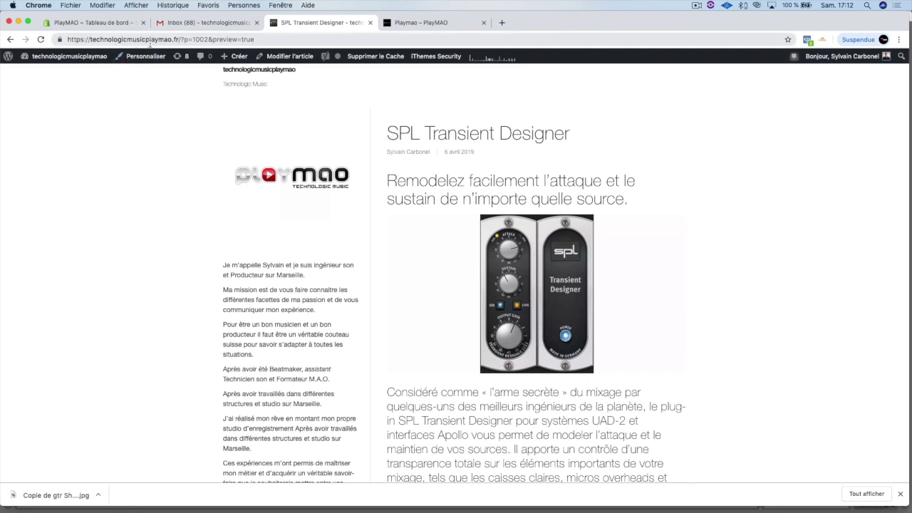
Open the Formations collection on the Playmao website and look through the courses offered
left_click(430, 24)
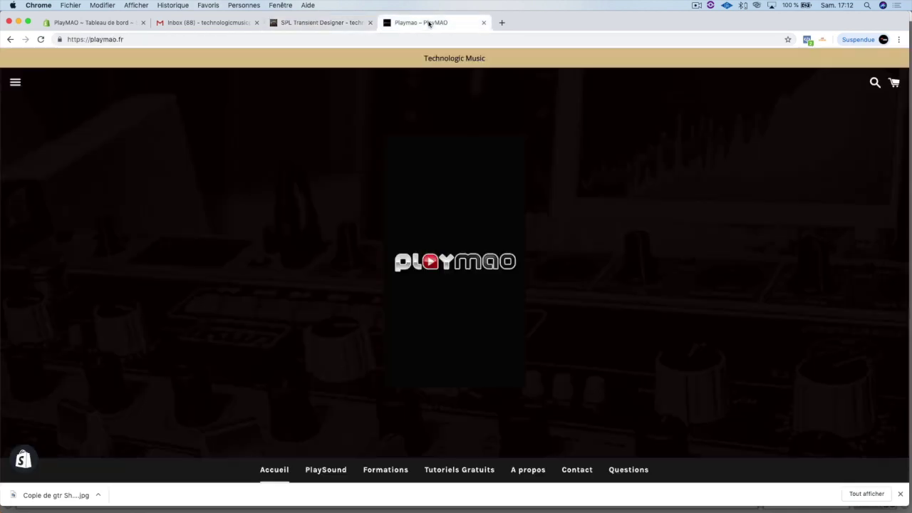
scroll(439, 328, "down", 5)
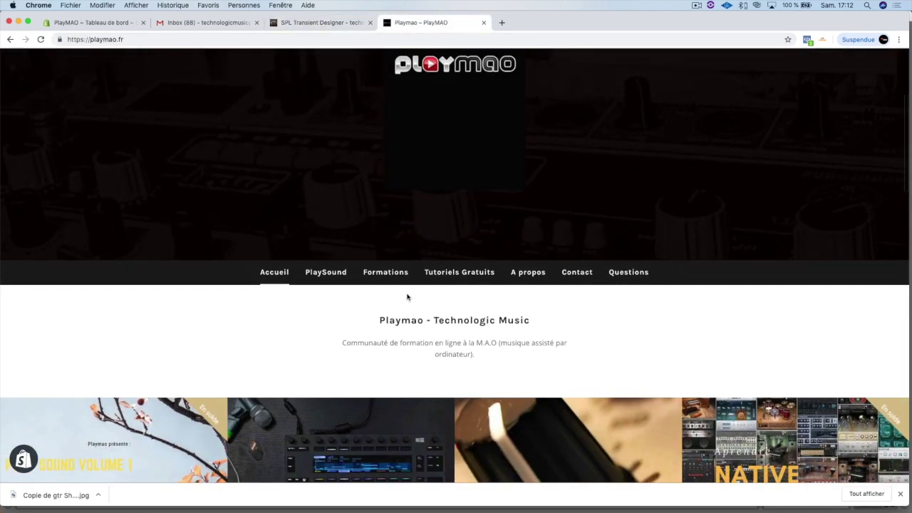
left_click(402, 278)
scroll(399, 306, "down", 8)
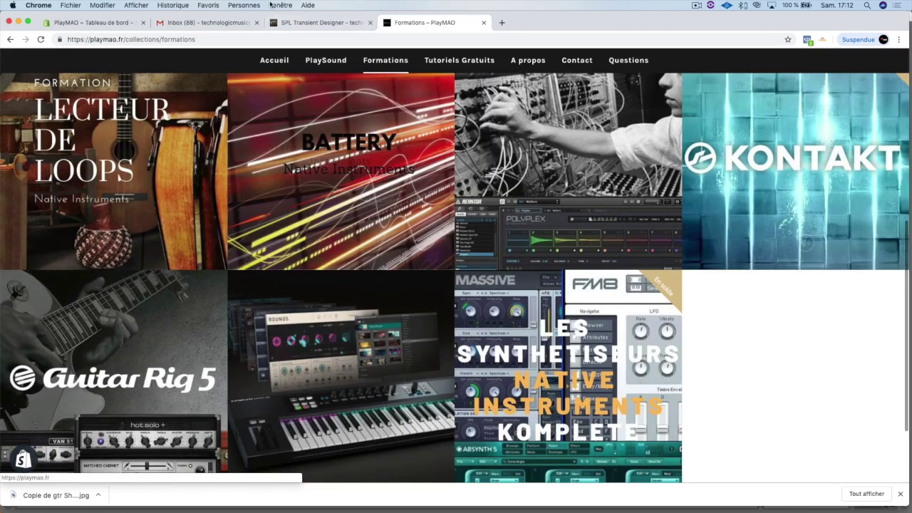
Read through the SPL Transient Designer article preview, from the plug-in's introduction to the usage, sound quality and overall opinion sections
left_click(293, 22)
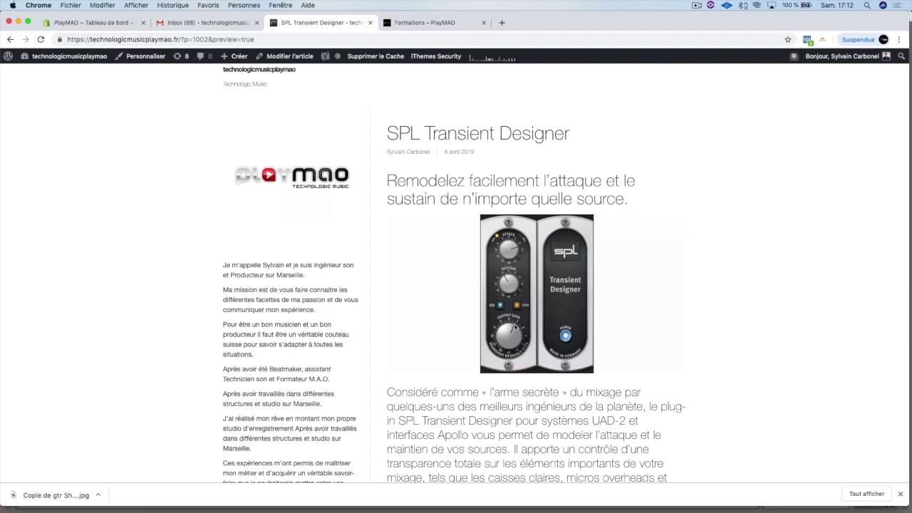
scroll(515, 326, "down", 4)
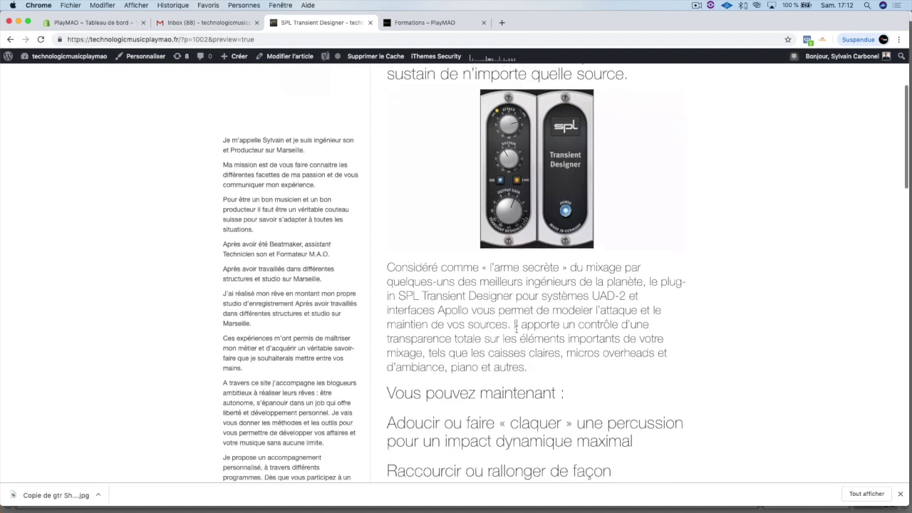
scroll(516, 327, "down", 5)
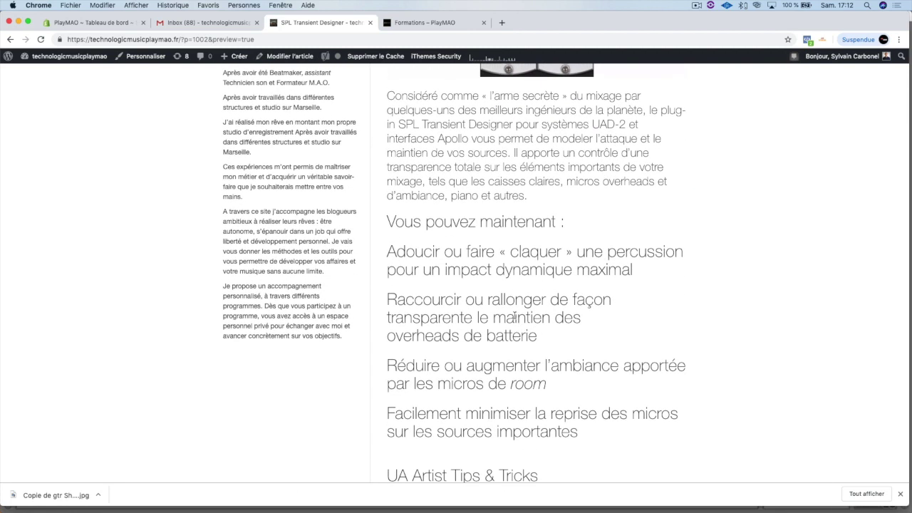
scroll(514, 318, "down", 1)
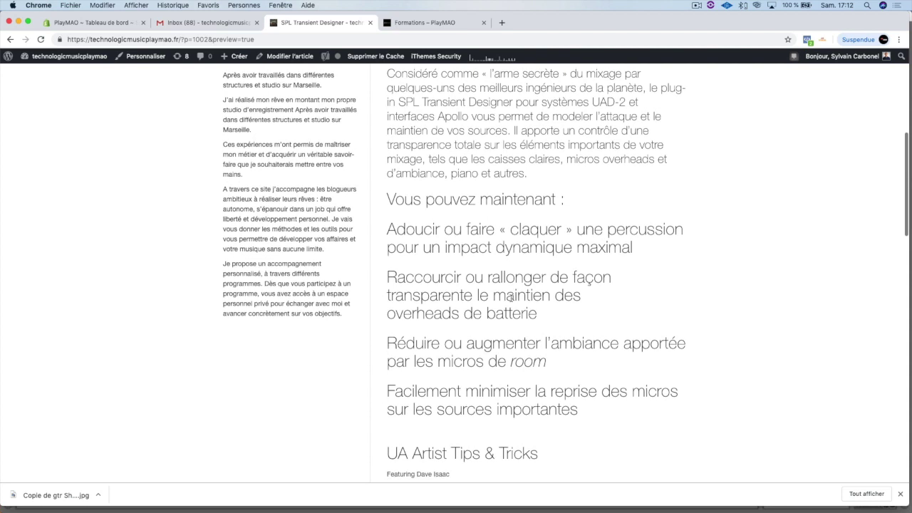
scroll(511, 297, "down", 1)
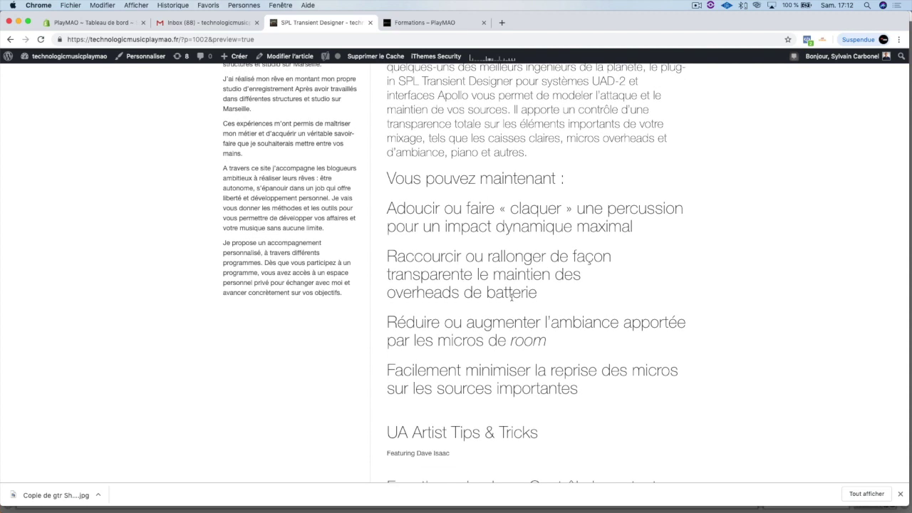
scroll(509, 275, "down", 3)
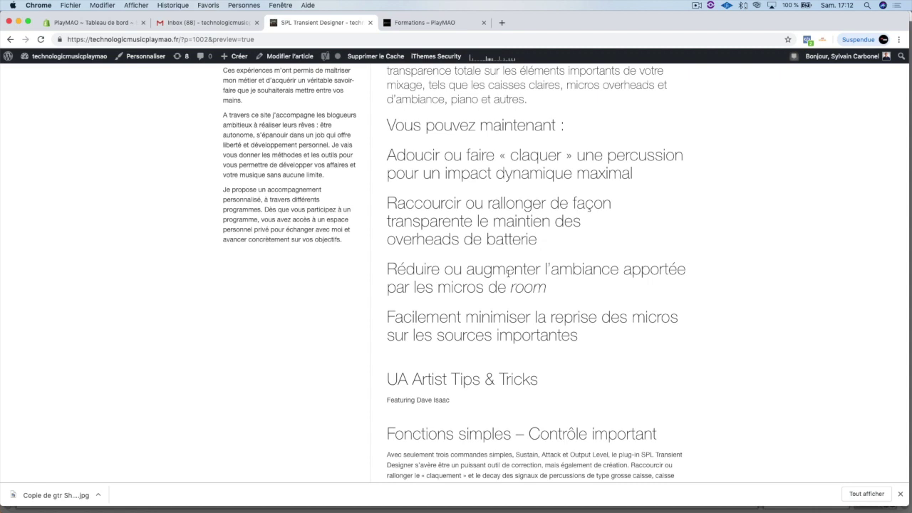
scroll(521, 269, "down", 2)
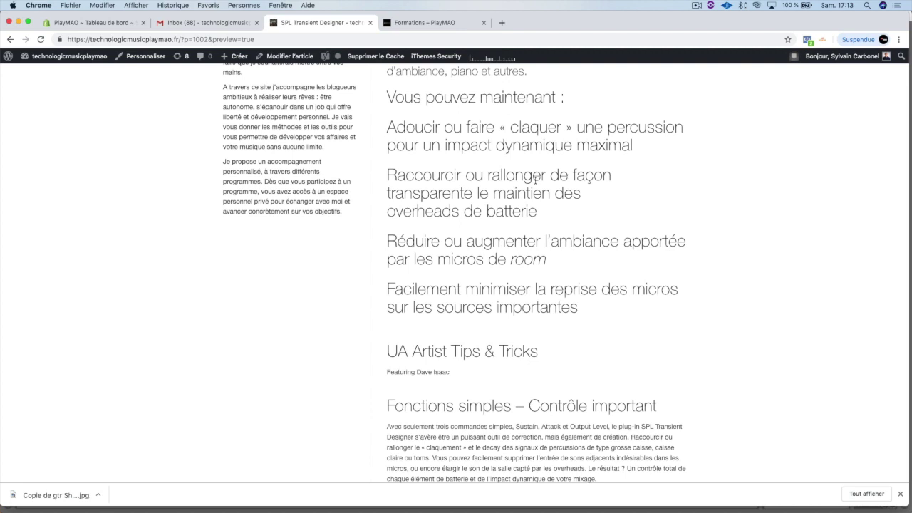
scroll(538, 225, "down", 2)
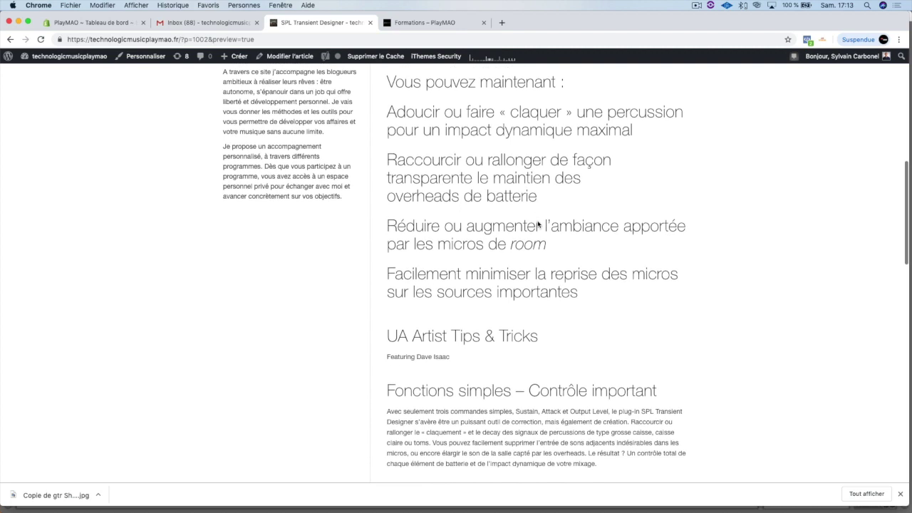
scroll(538, 225, "down", 2)
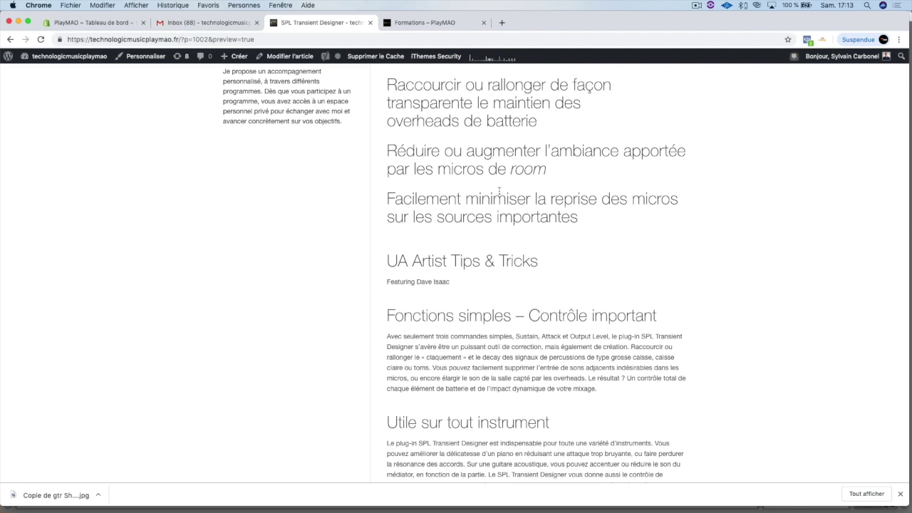
scroll(515, 210, "down", 8)
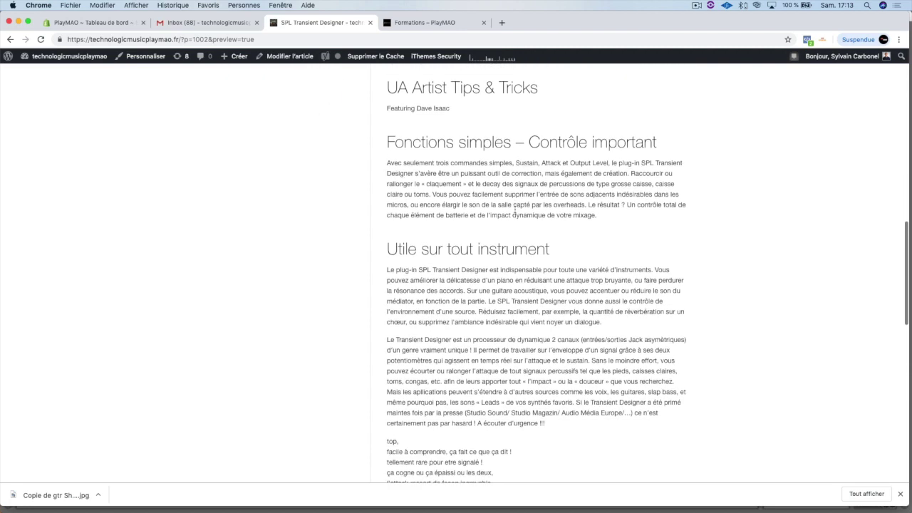
scroll(515, 210, "down", 3)
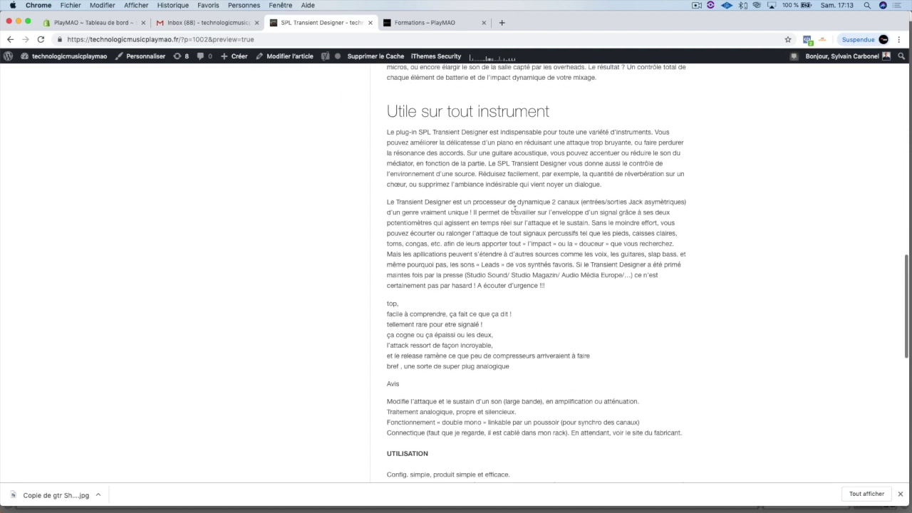
scroll(515, 209, "down", 5)
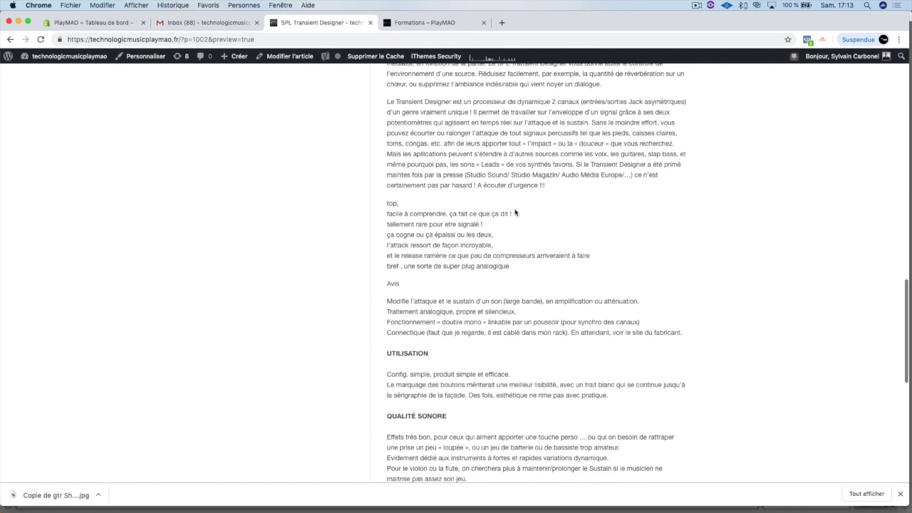
scroll(516, 213, "down", 3)
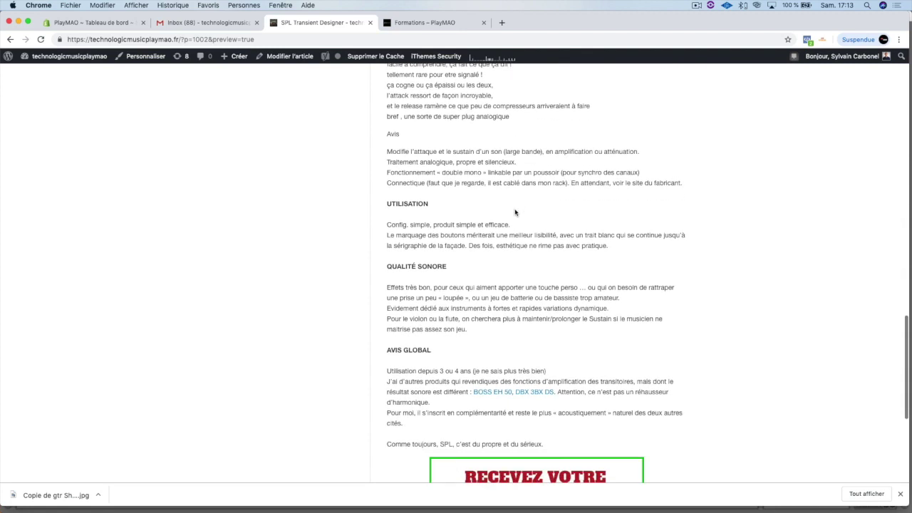
scroll(516, 212, "down", 1)
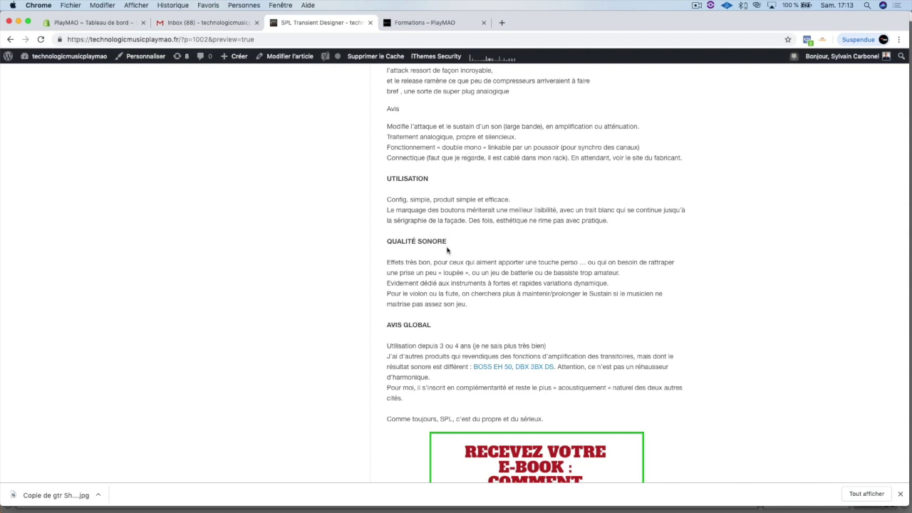
scroll(447, 250, "up", 10)
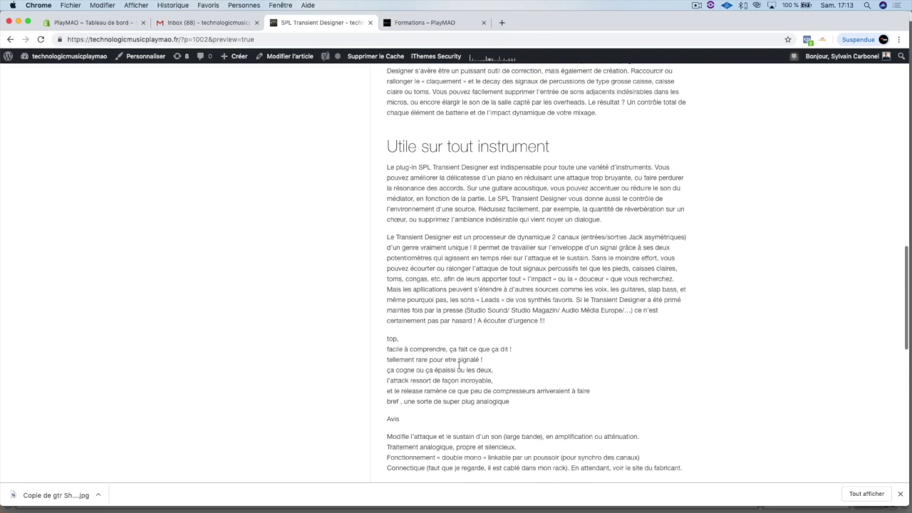
Switch to Ableton Live and select the Maschine 2 track carrying the UAD SPL Transient Designer
mouse_move(422, 512)
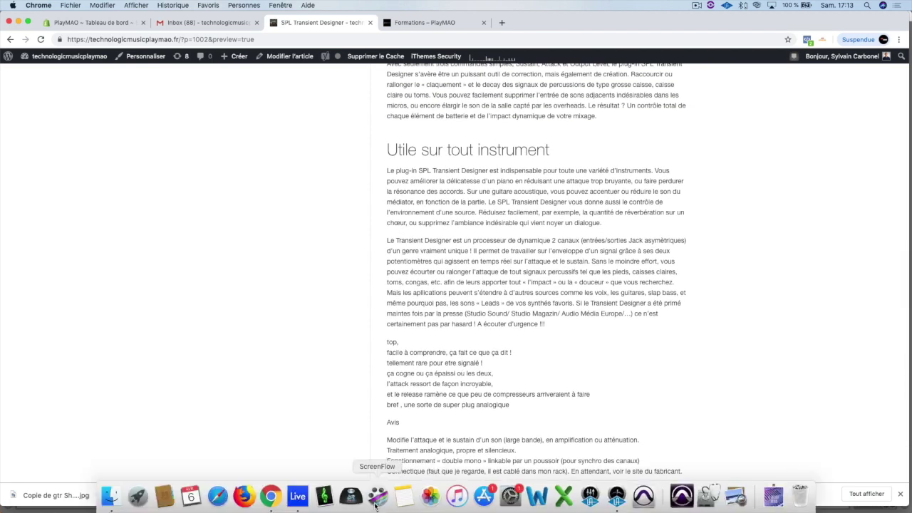
left_click(297, 496)
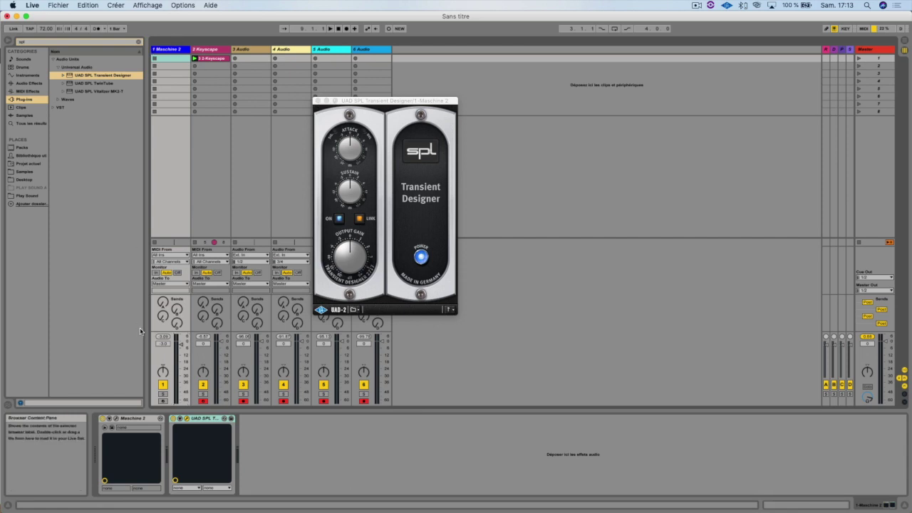
left_click(167, 51)
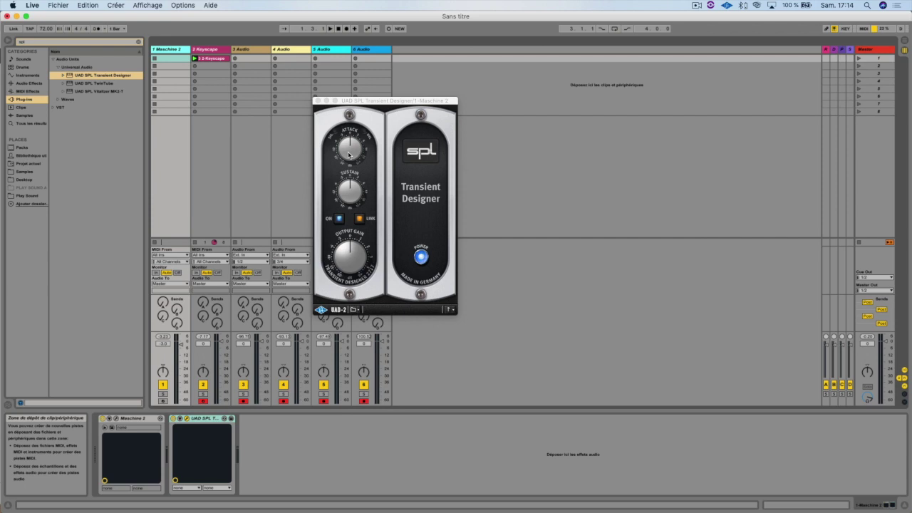
Play the set while turning the Transient Designer's Attack down and back near centre, ending with playback stopped
key("space")
left_click_drag(348, 154, 340, 181)
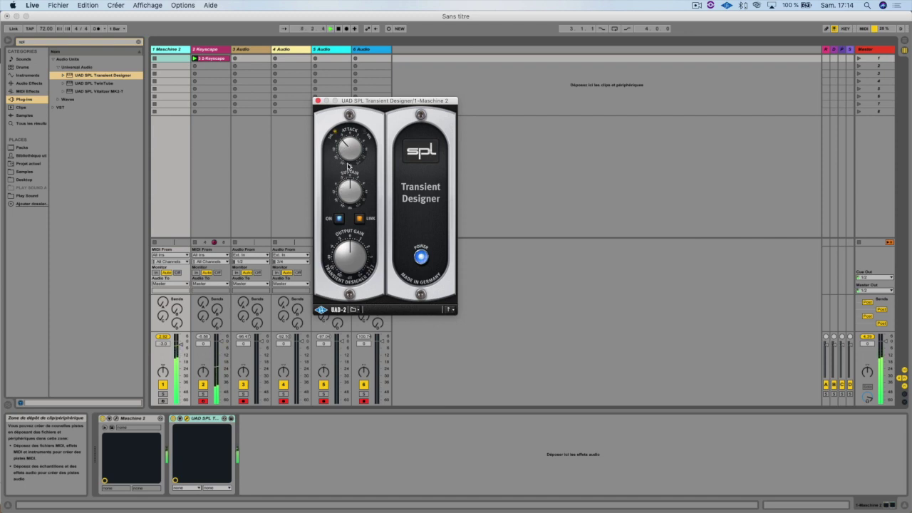
mouse_move(350, 163)
left_mouse_down()
mouse_move(358, 149)
mouse_move(355, 161)
left_mouse_up()
key("space")
Lower the Master volume to -3 dB and, during playback, the Maschine 2 track volume to about -6 dB
left_click_drag(886, 341, 886, 345)
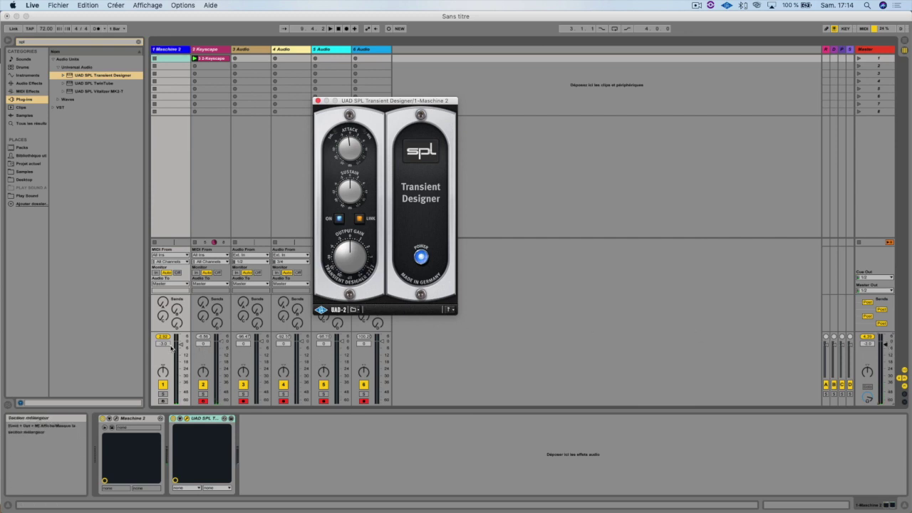
key("space")
left_click_drag(176, 348, 180, 348)
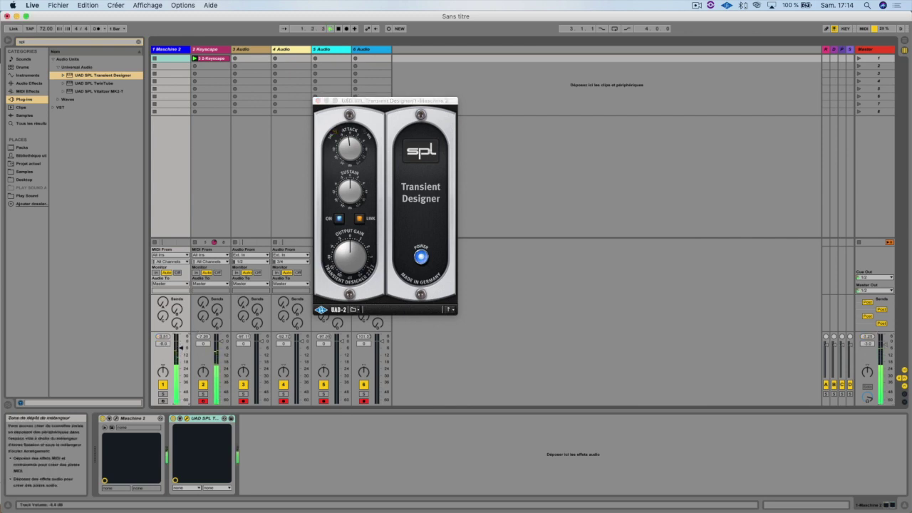
Audition different Attack and Sustain amounts in the Transient Designer, raising and lowering each knob on the Maschine 2 track
left_click_drag(350, 149, 353, 127)
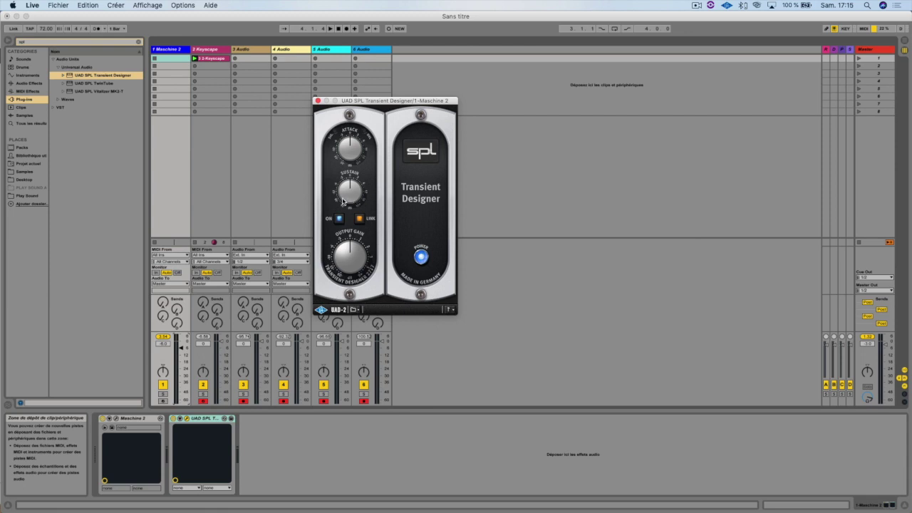
left_click_drag(350, 193, 360, 169)
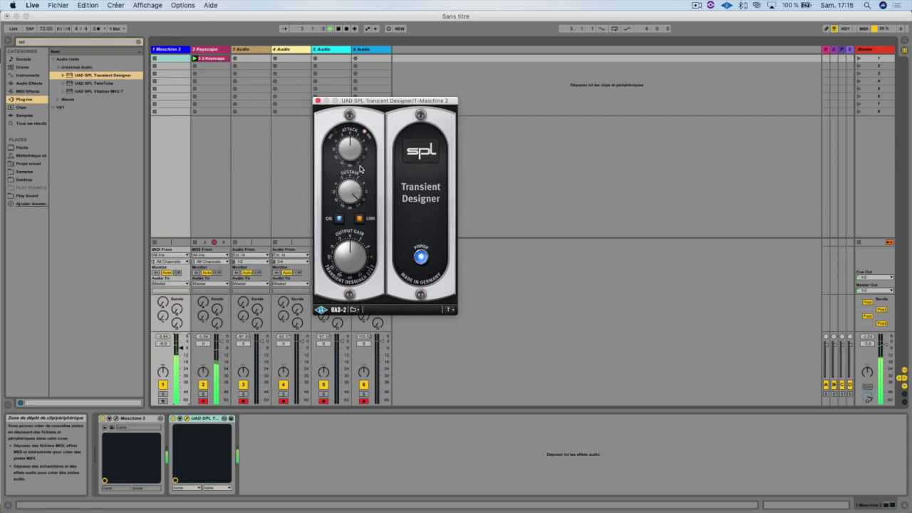
left_click_drag(359, 171, 340, 222)
left_click_drag(351, 157, 355, 144)
left_click_drag(349, 194, 358, 162)
left_click_drag(358, 157, 361, 150)
left_click_drag(361, 159, 359, 166)
Boost the Transient Designer's Attack well above centre during playback and reduce its Output Gain to compensate
mouse_move(353, 257)
left_mouse_down()
mouse_move(345, 268)
mouse_move(349, 245)
left_mouse_up()
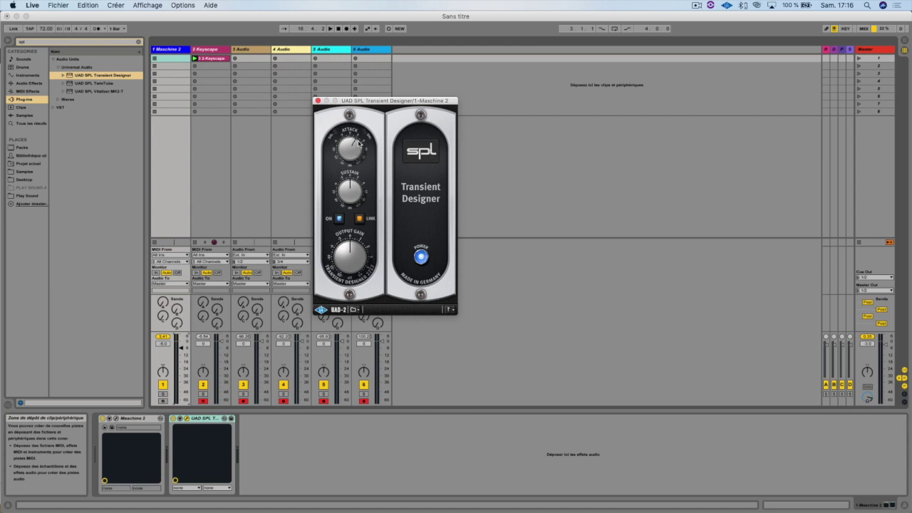
key("space")
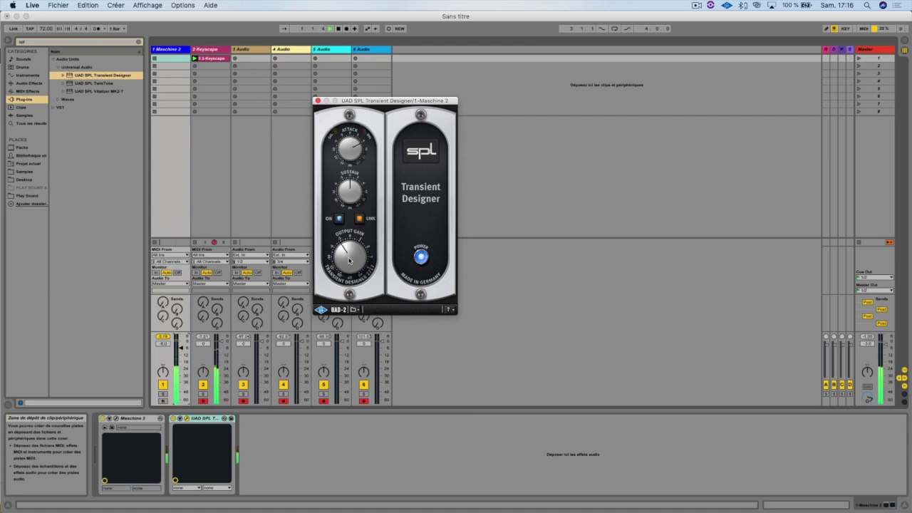
left_click_drag(351, 155, 353, 140)
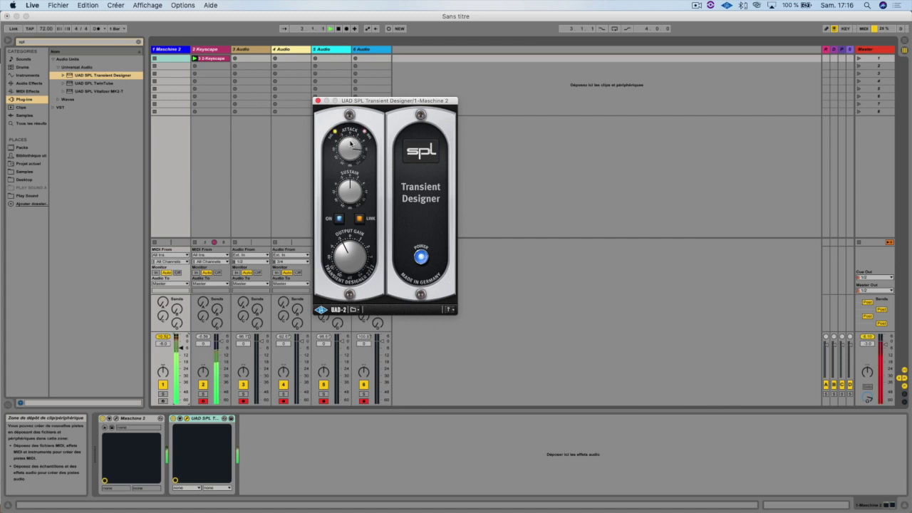
left_click_drag(353, 246, 351, 251)
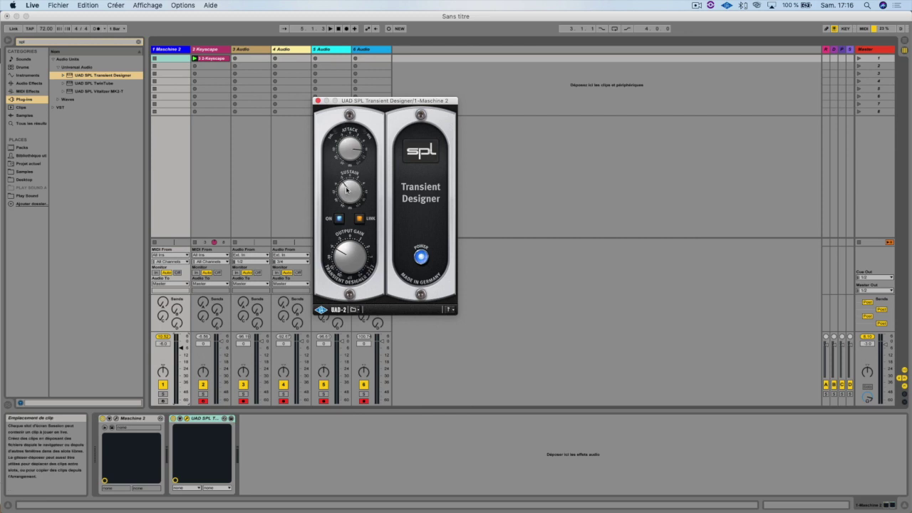
Turn the Transient Designer's Attack below centre and raise its Sustain well above centre
left_click_drag(351, 166, 349, 174)
mouse_move(350, 198)
left_mouse_down()
mouse_move(357, 165)
mouse_move(345, 193)
left_mouse_up()
left_click_drag(347, 157, 342, 177)
Duplicate the Maschine 2 track together with its devices and group the two Maschine 2 tracks
left_click(173, 49)
key("super+d")
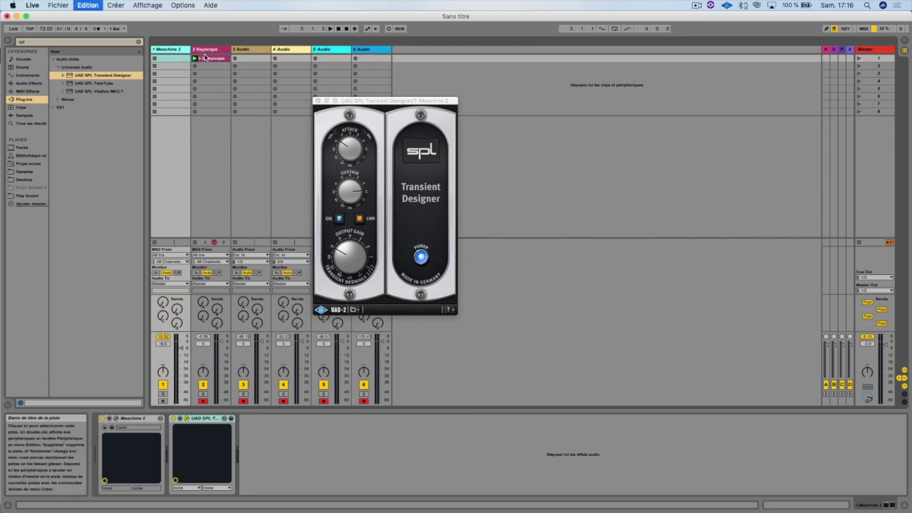
left_click(178, 49)
left_click(201, 50, "shift")
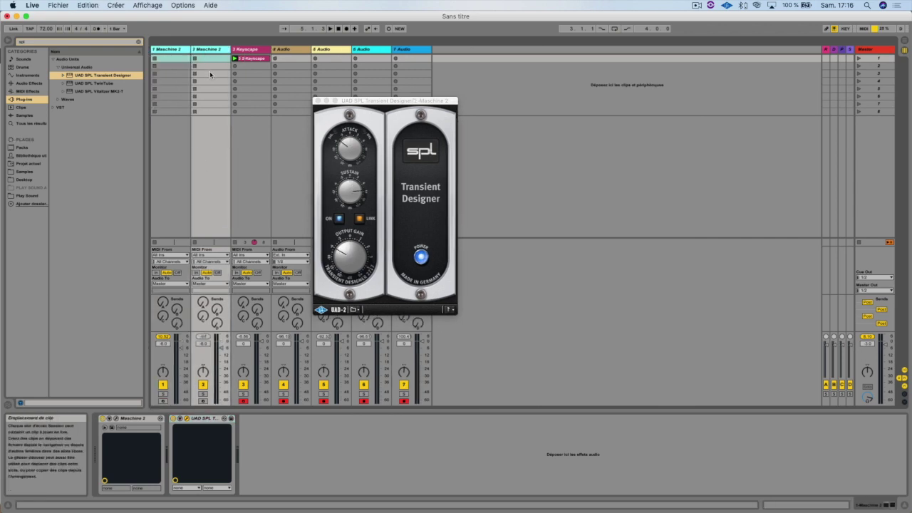
key("super+g")
Rename the new group track as DRUMS
left_click(179, 49)
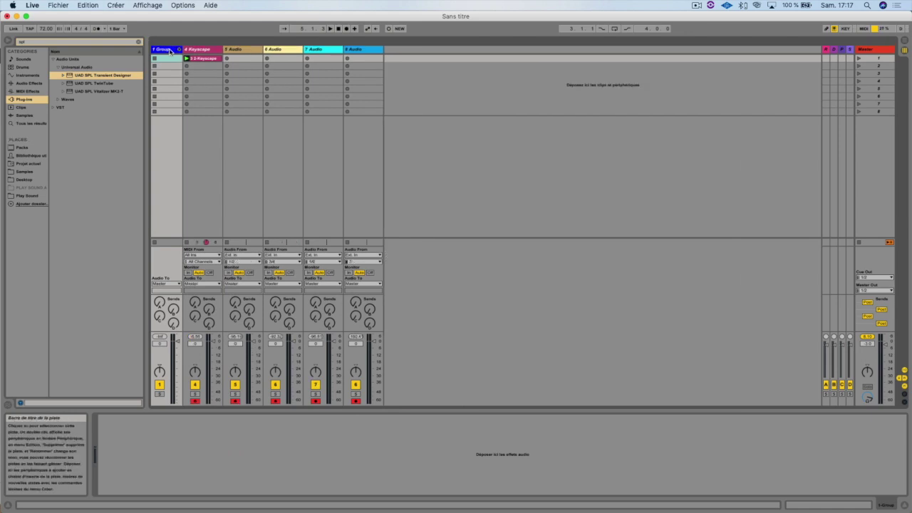
key("super+r")
type("DRUMS")
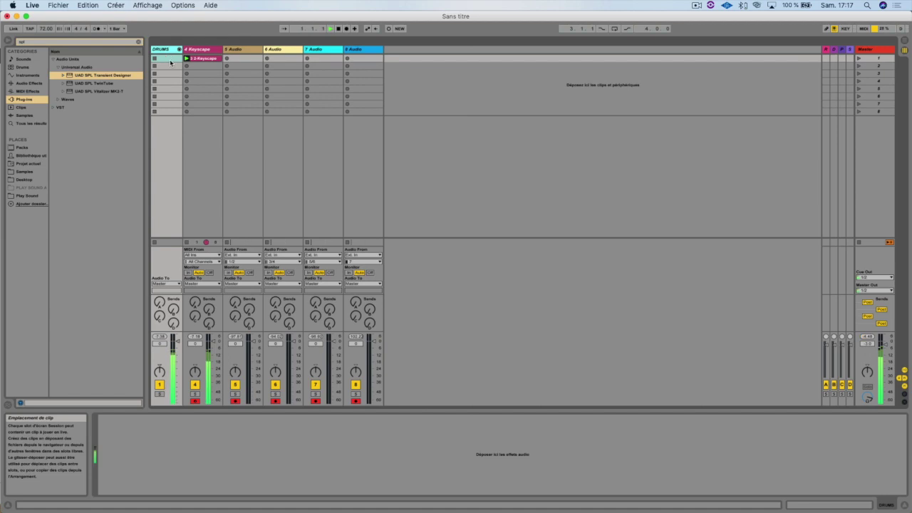
key("Return")
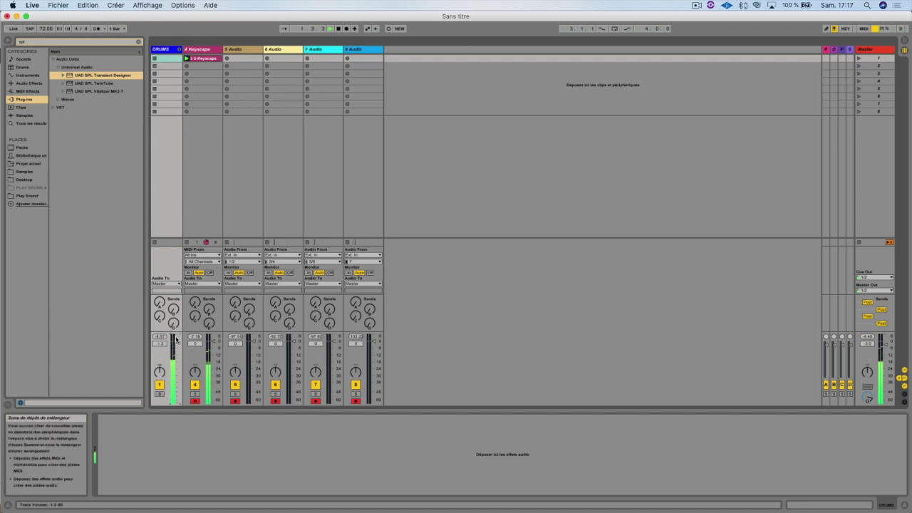
Add the UAD SPL Transient Designer to the DRUMS group and raise its Attack slightly above centre during playback
double_click(117, 76)
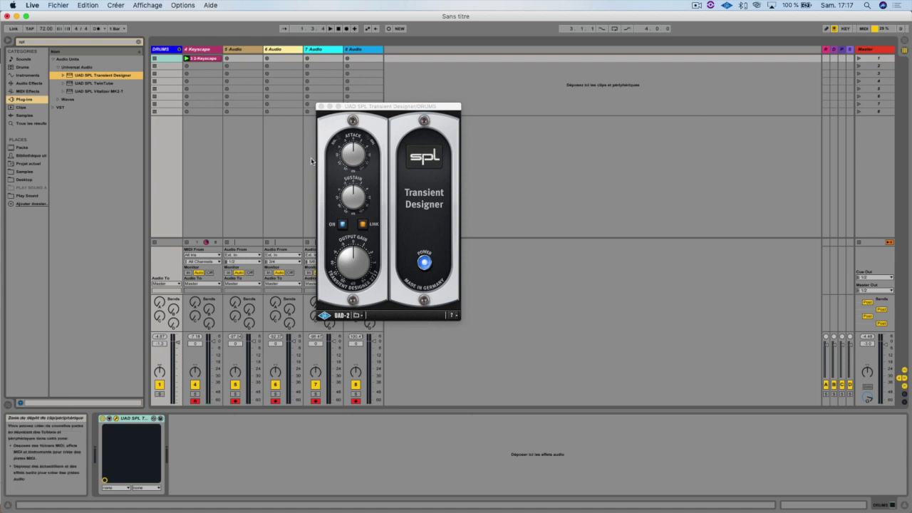
key("space")
left_click(354, 159)
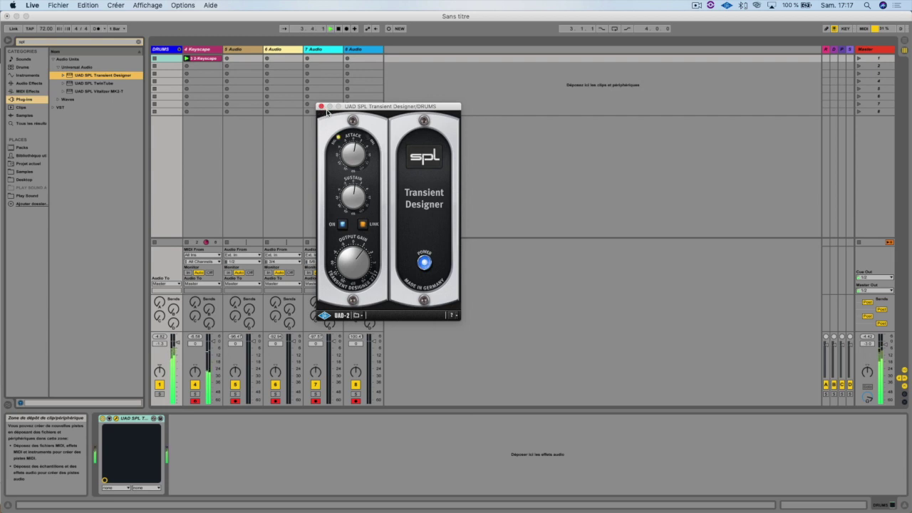
Boost the Attack well above centre on the Keyscape track's Transient Designer and raise that track's send B
left_click(201, 49)
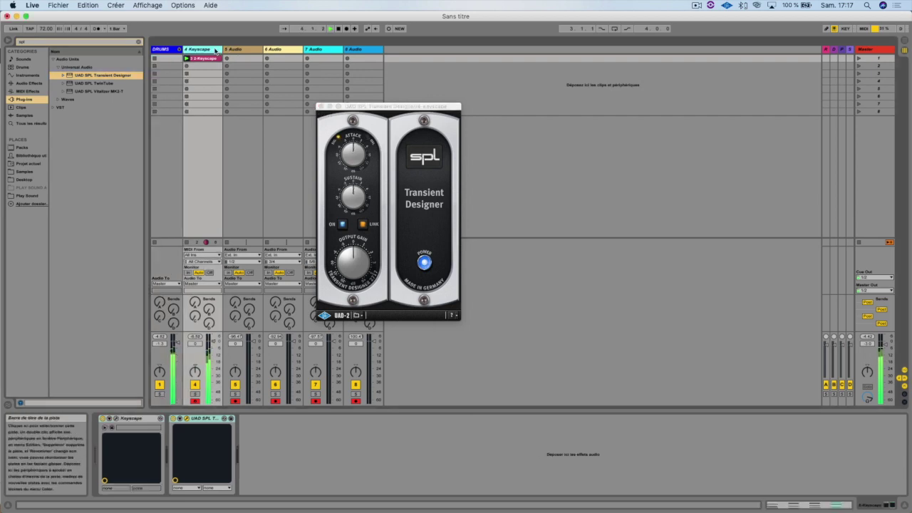
left_click(188, 419)
left_click(188, 419)
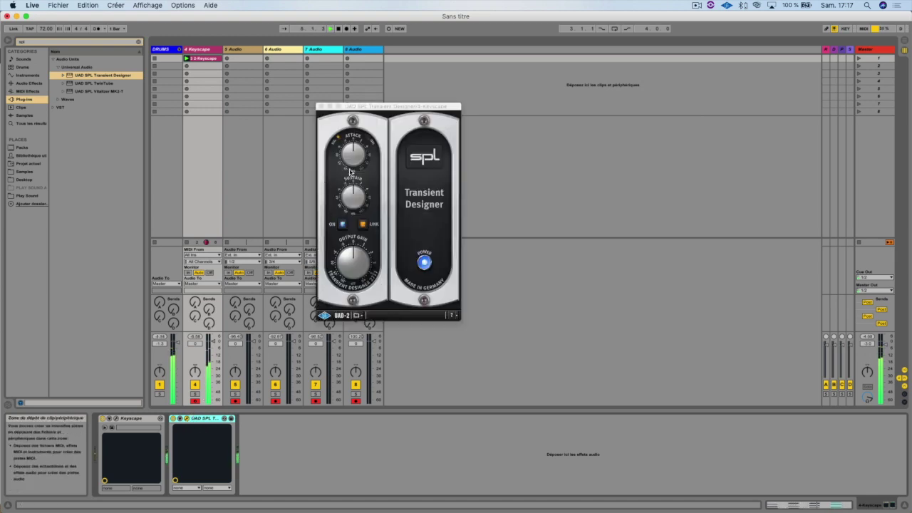
left_click(350, 204)
left_click_drag(350, 204, 358, 180)
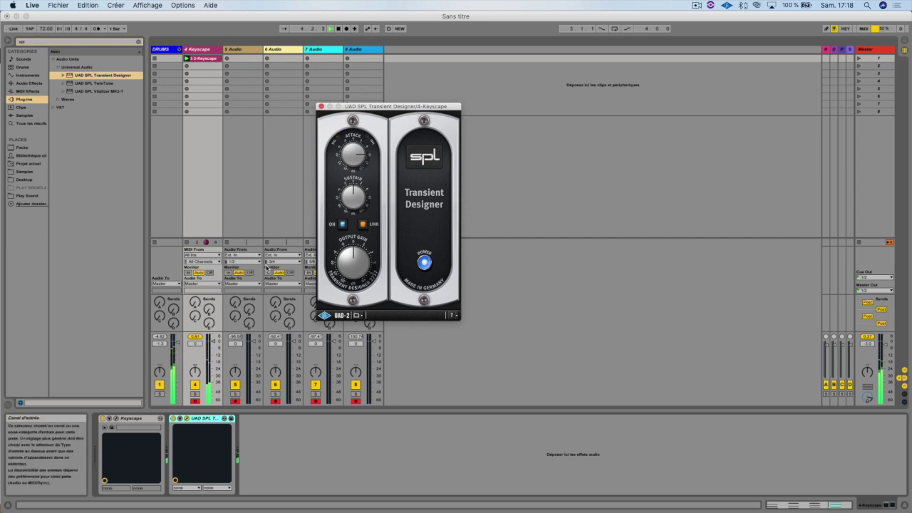
left_click_drag(210, 310, 210, 307)
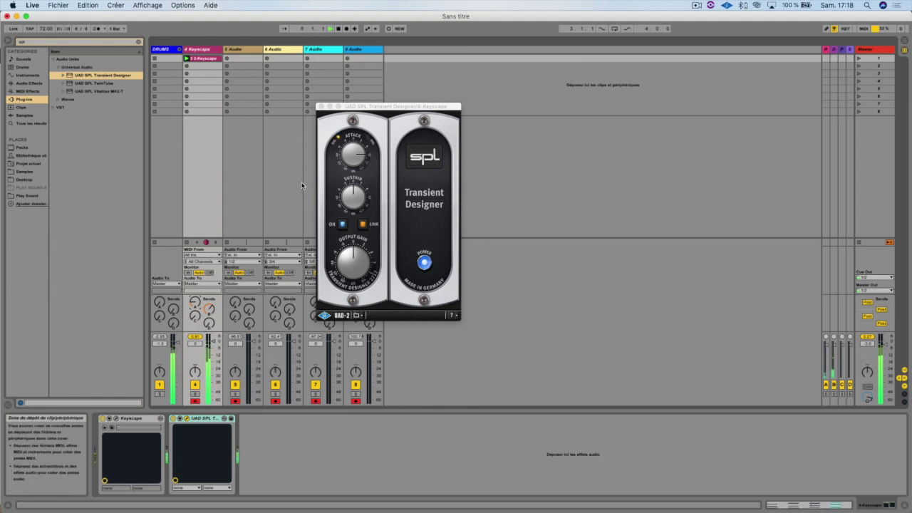
Load the Fierce Click preset into the Keyscape track's Transient Designer
left_click(356, 316)
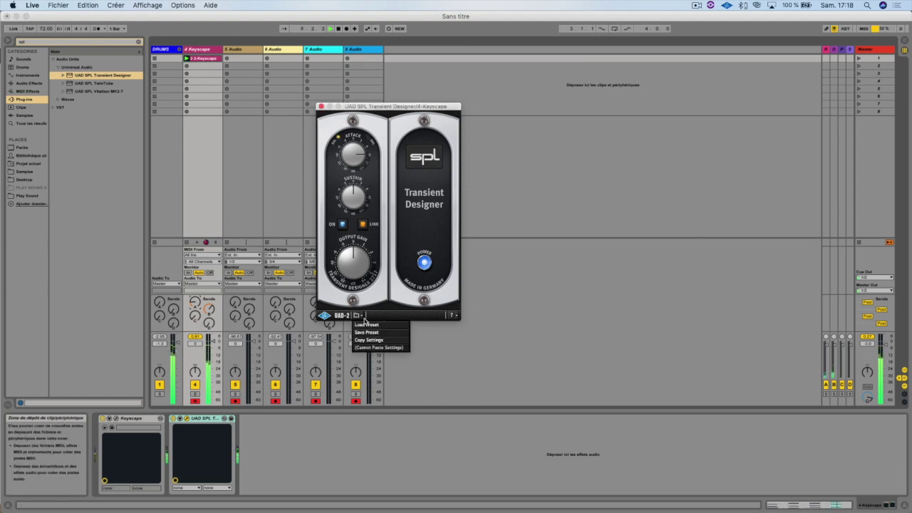
left_click(368, 325)
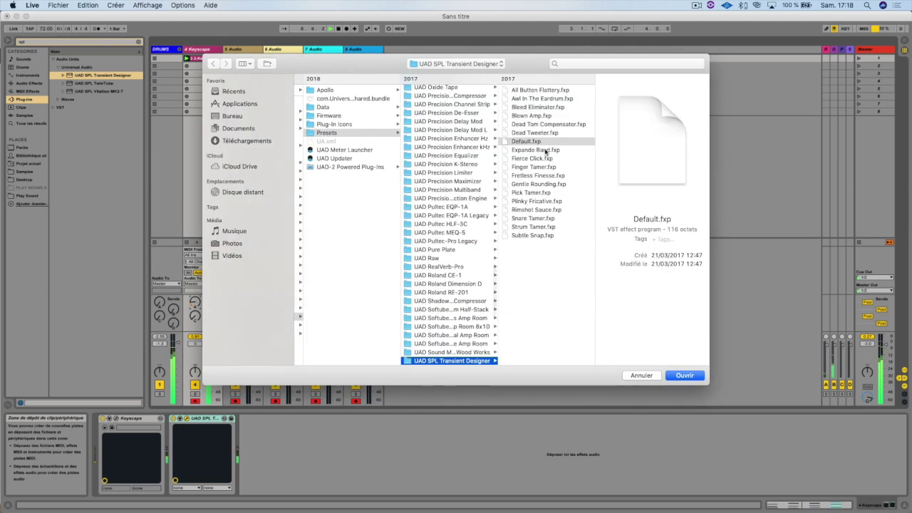
left_click(543, 160)
left_click(667, 376)
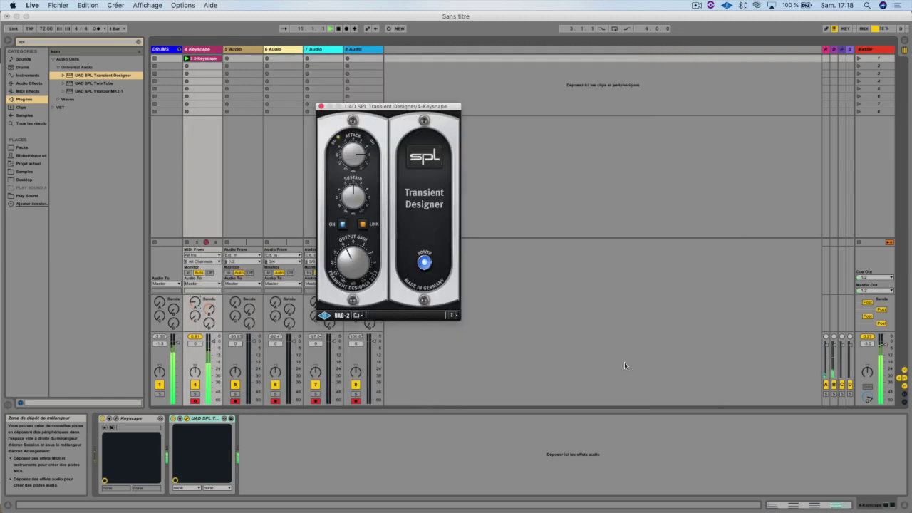
Solo the Keyscape track and load the Awl In The Eardrum preset into its Transient Designer
left_click(194, 395)
left_click(195, 395)
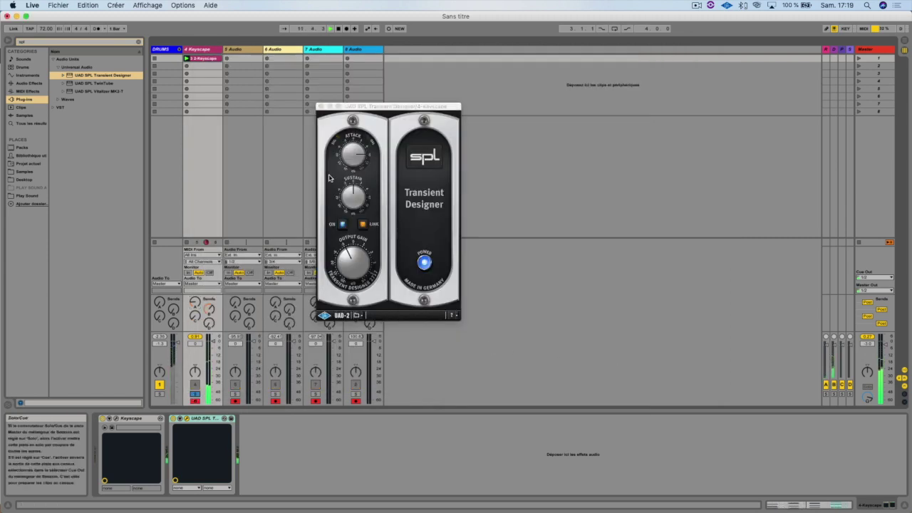
left_click(358, 315)
left_click(369, 332)
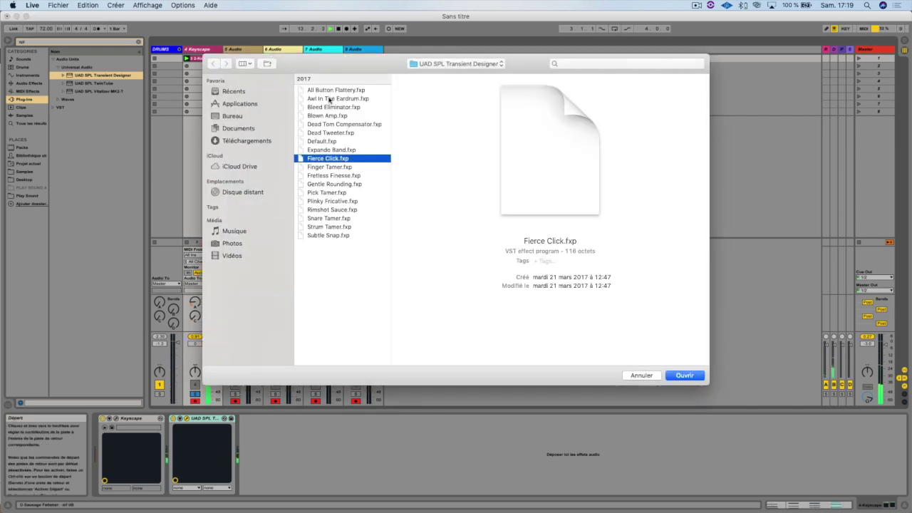
left_click(332, 98)
left_click(681, 376)
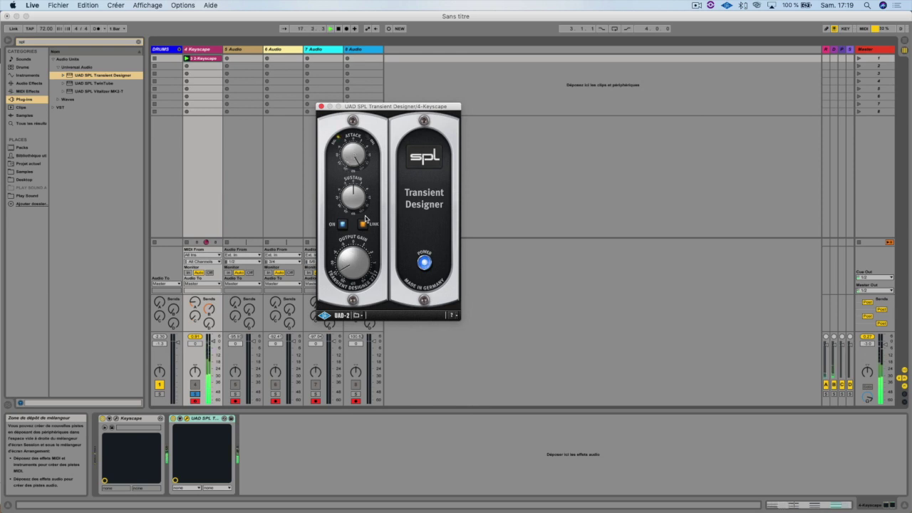
Load the All Button Flattery preset into the Keyscape track's Transient Designer
left_click(361, 316)
left_click(367, 325)
left_click(341, 100)
double_click(333, 90)
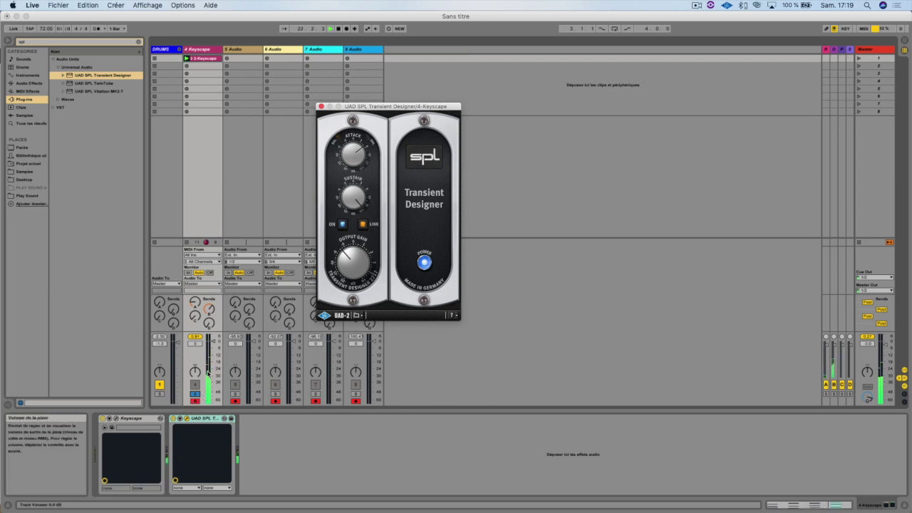
Toggle the Transient Designer's power off and on during playback to compare the bypassed and processed Keyscape sound
left_click(425, 263)
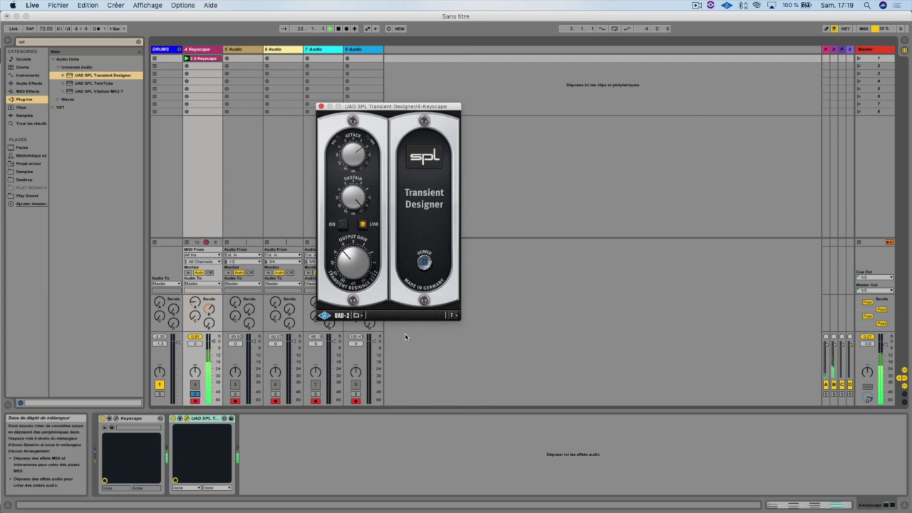
left_click(424, 263)
left_click(425, 263)
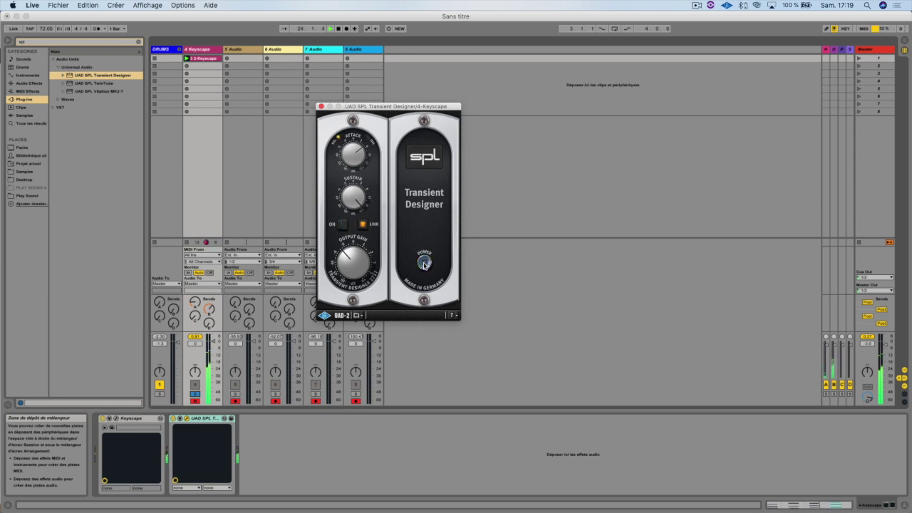